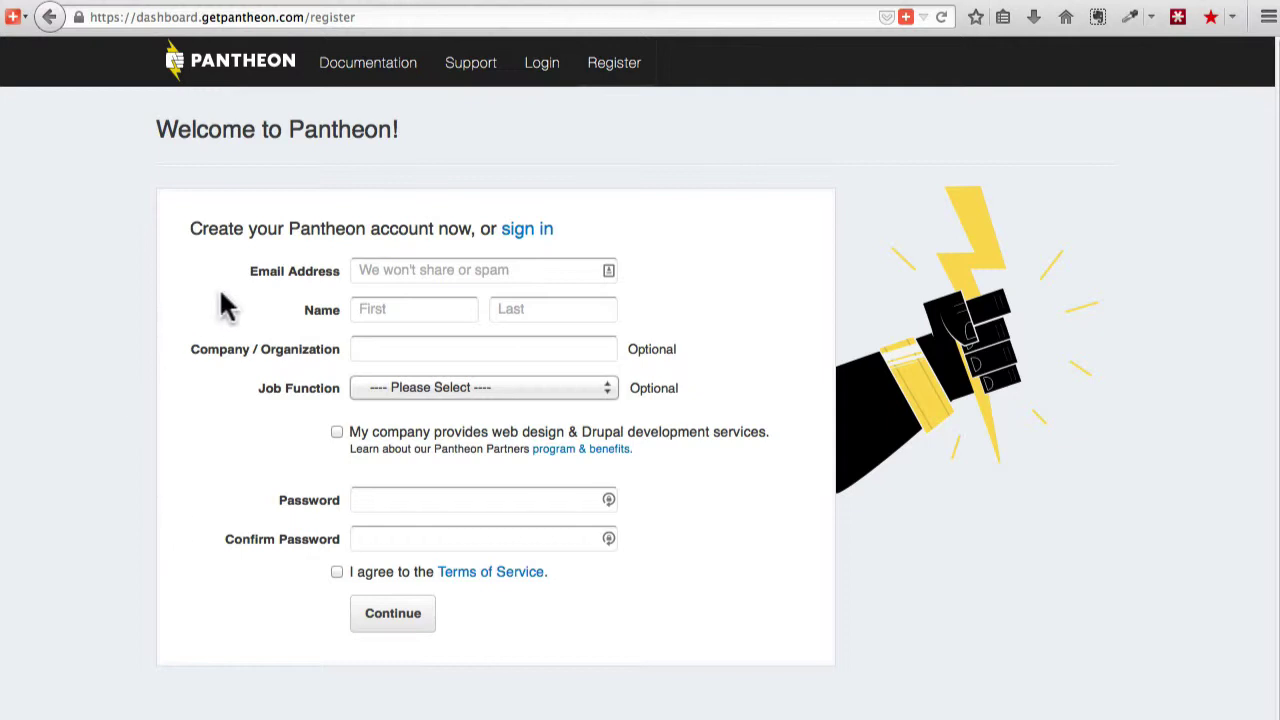
# Enter the account e-mail, first and last name, company OSTraining, and job function Website Owner / Executive.
pyautogui.click(384, 270)
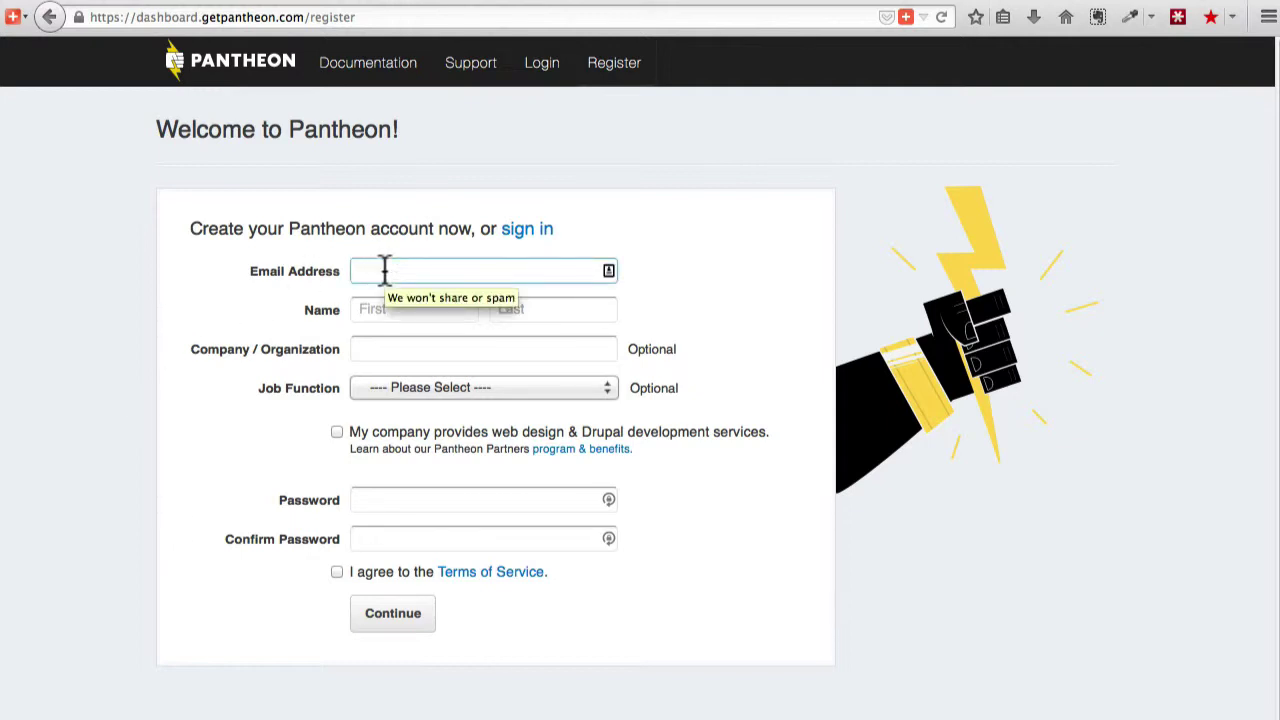
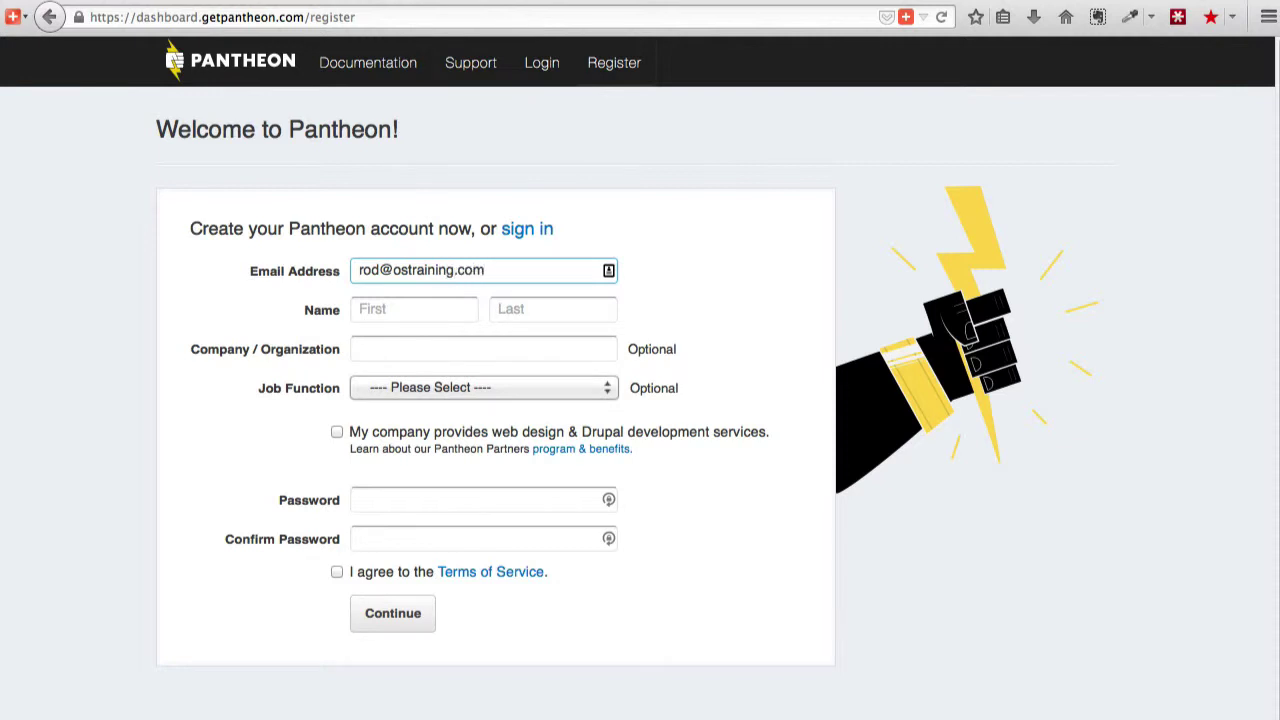
pyautogui.press('Tab')
pyautogui.press('Tab')
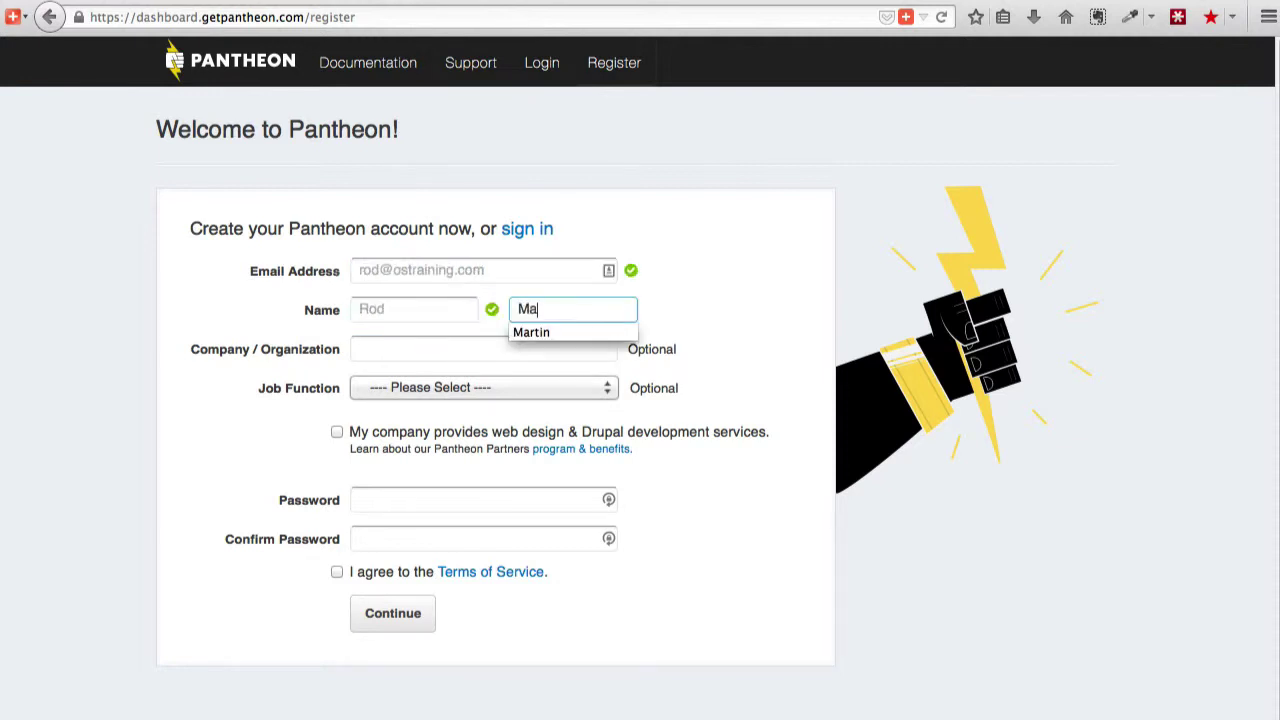
pyautogui.press('Tab')
pyautogui.write('OST')
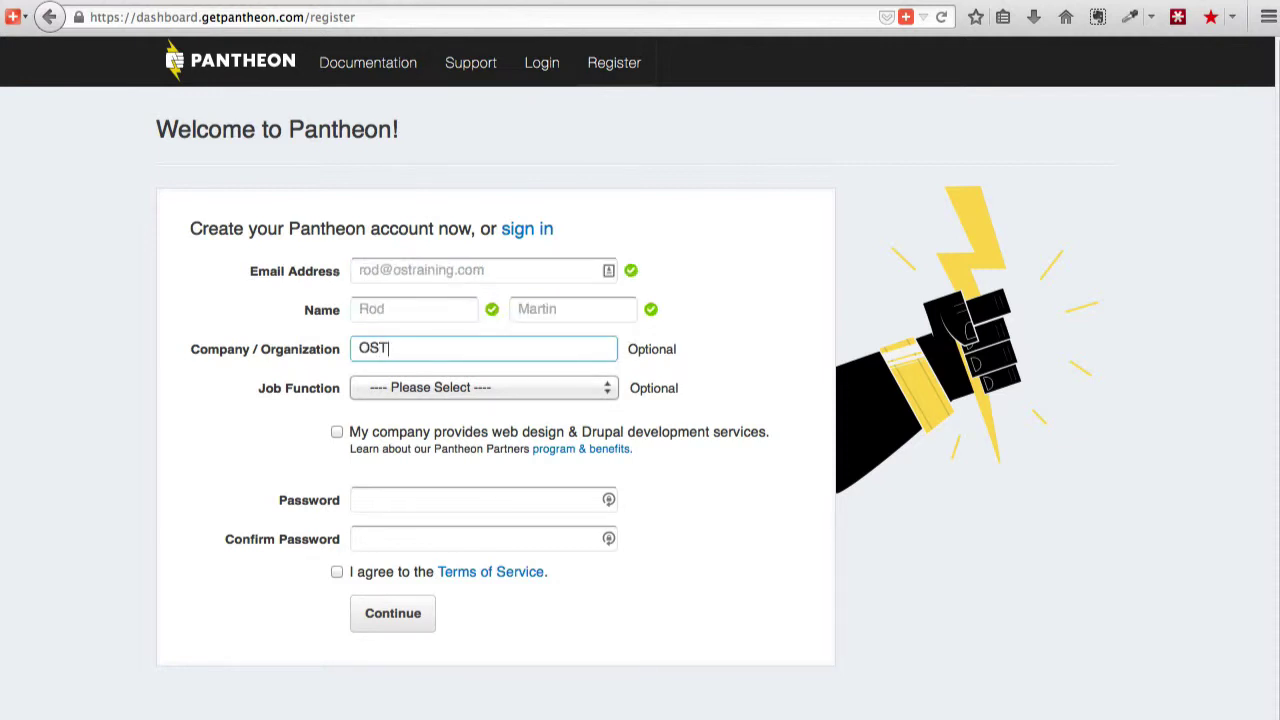
pyautogui.write('raining')
pyautogui.click(403, 384)
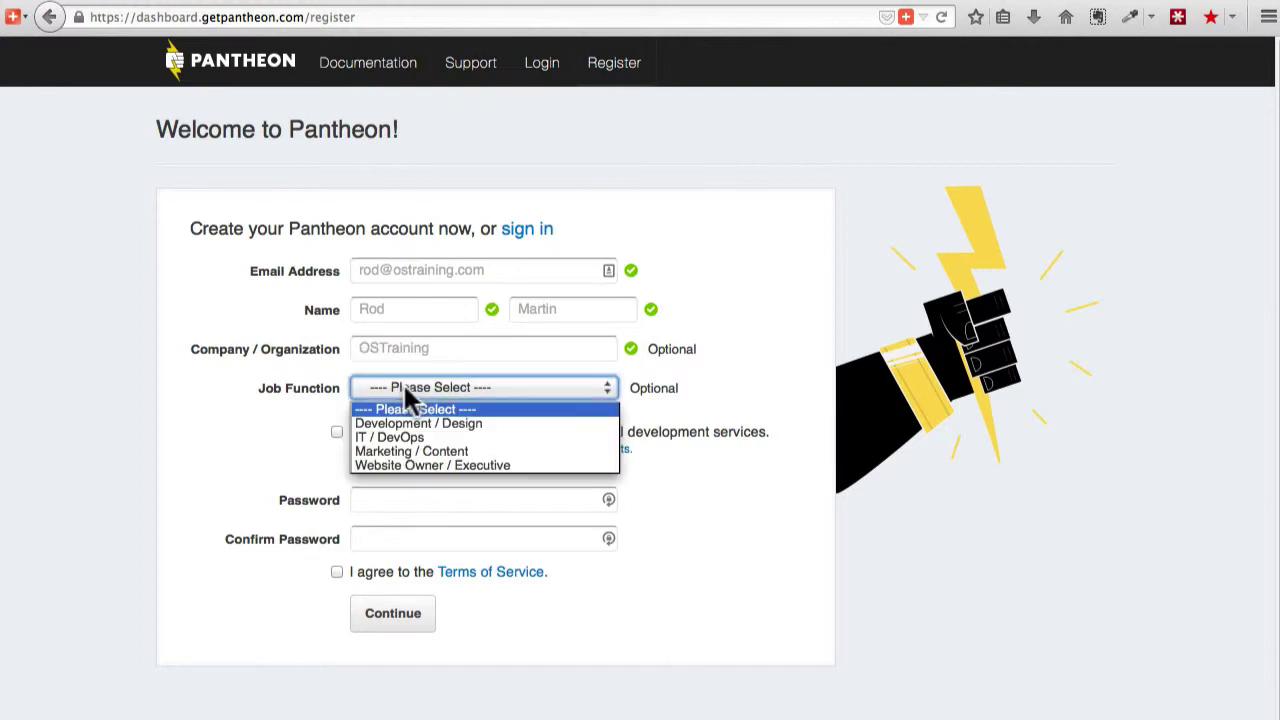
pyautogui.click(400, 468)
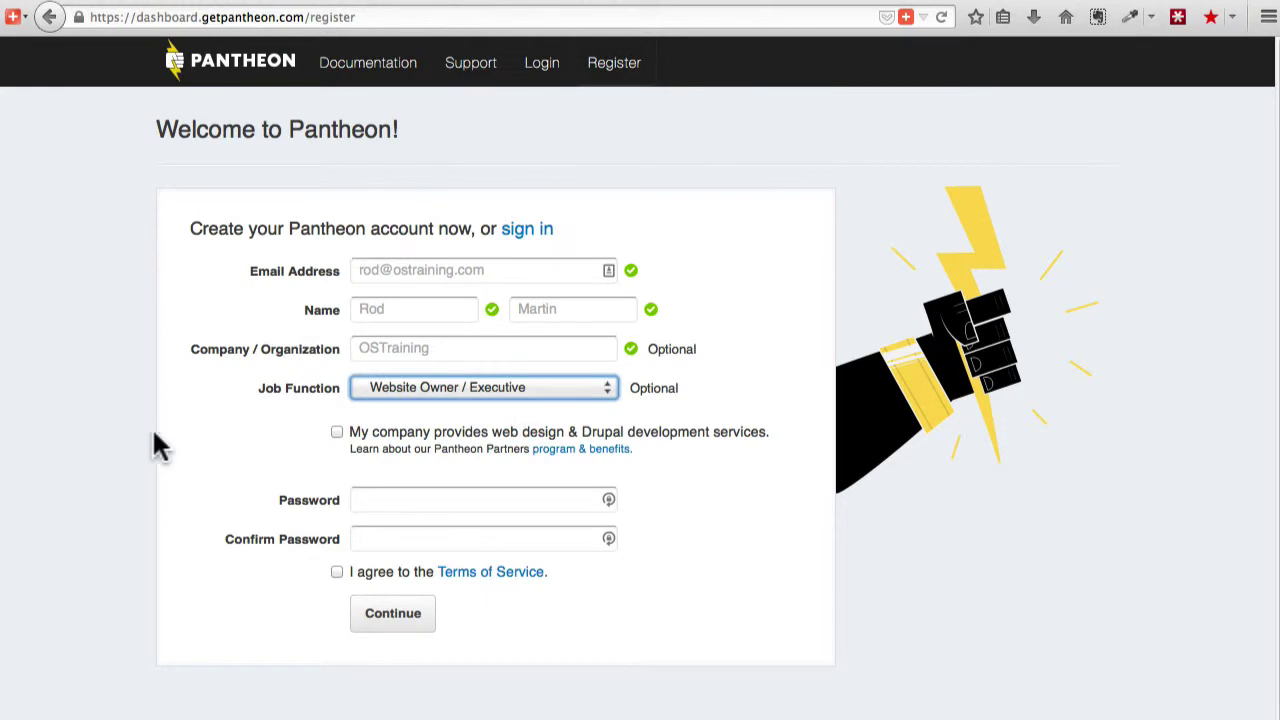
# Enter and confirm the account password, accept the Terms of Service, and submit the registration.
pyautogui.click(389, 497)
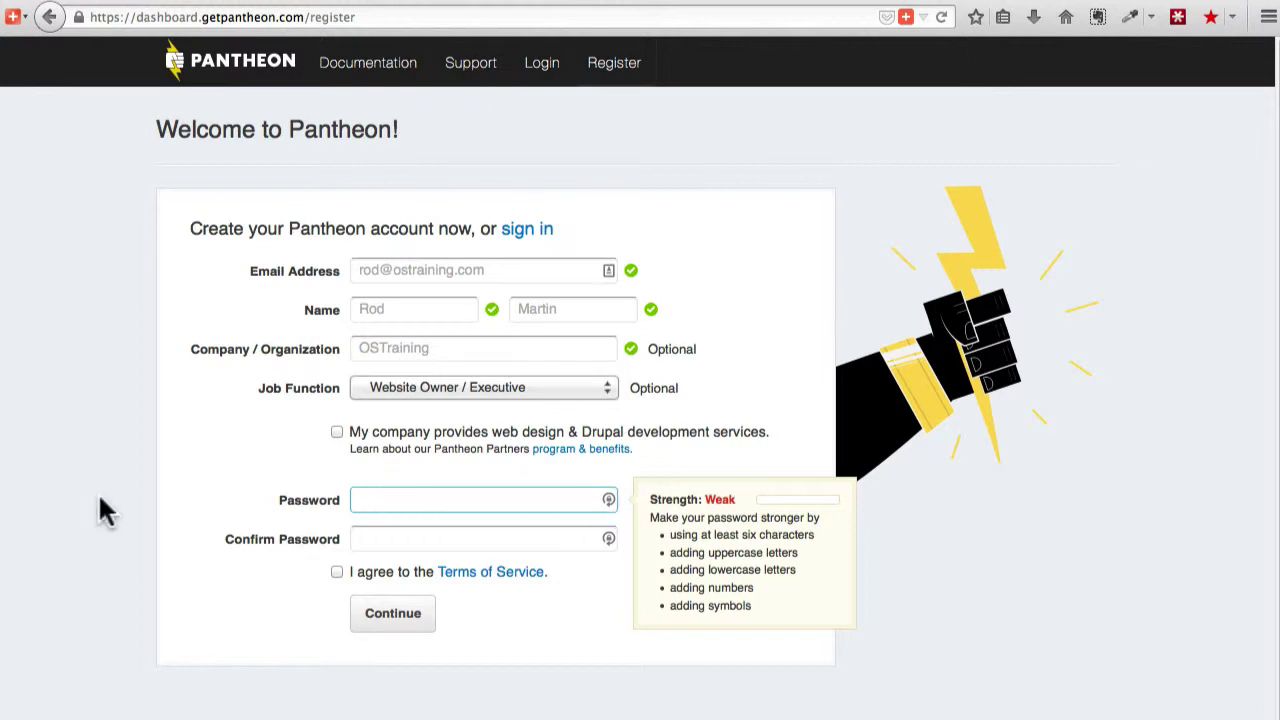
pyautogui.write('••••••••••••')
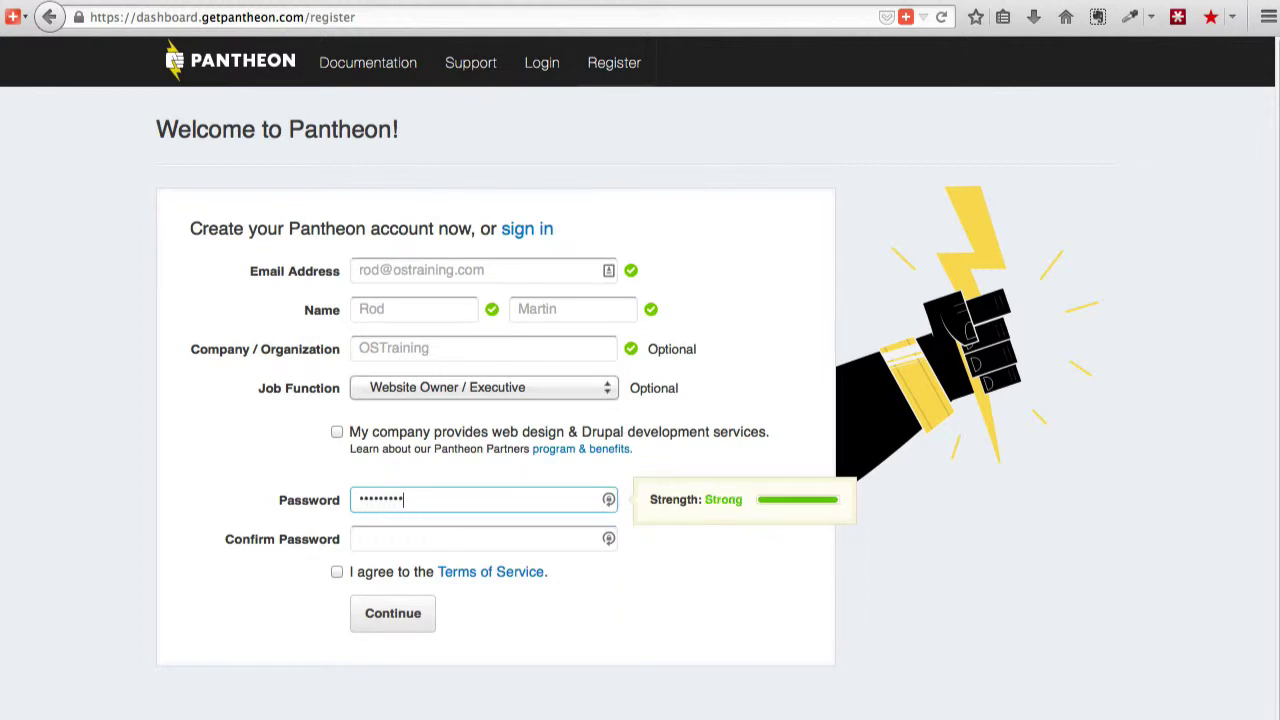
pyautogui.press('Tab')
pyautogui.write('•••••••')
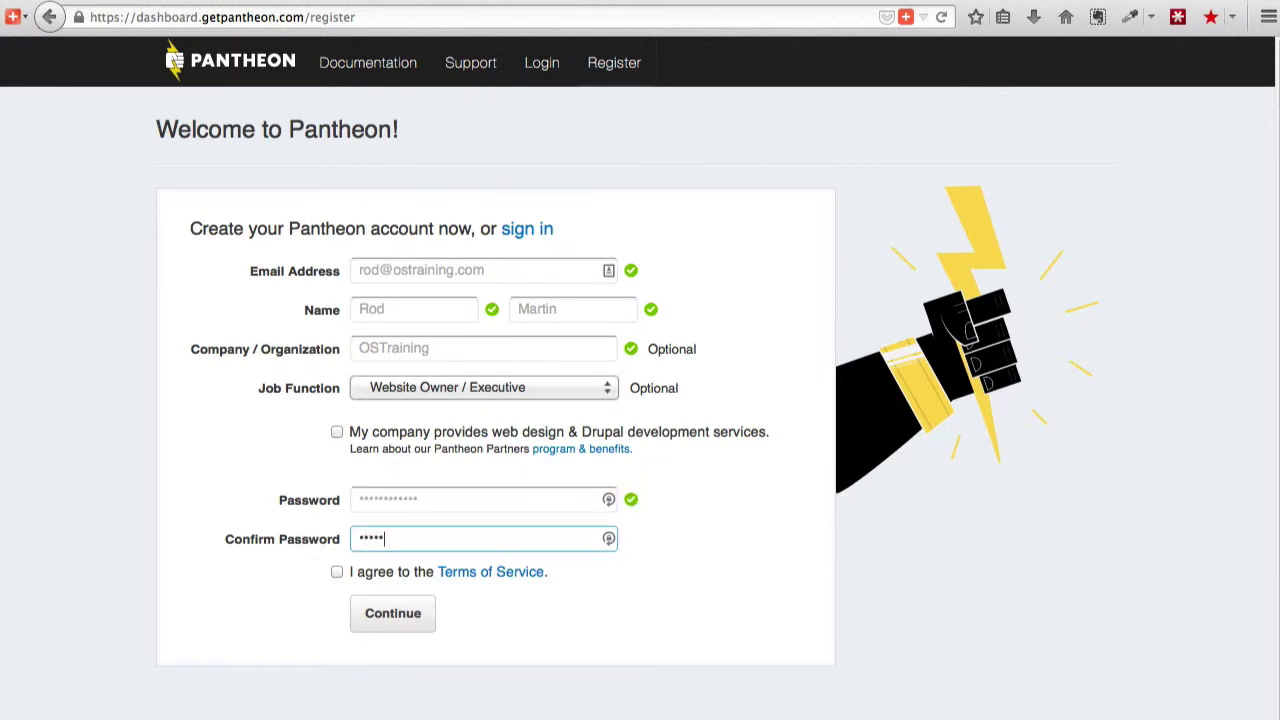
pyautogui.write('•••••')
pyautogui.click(337, 572)
pyautogui.click(400, 615)
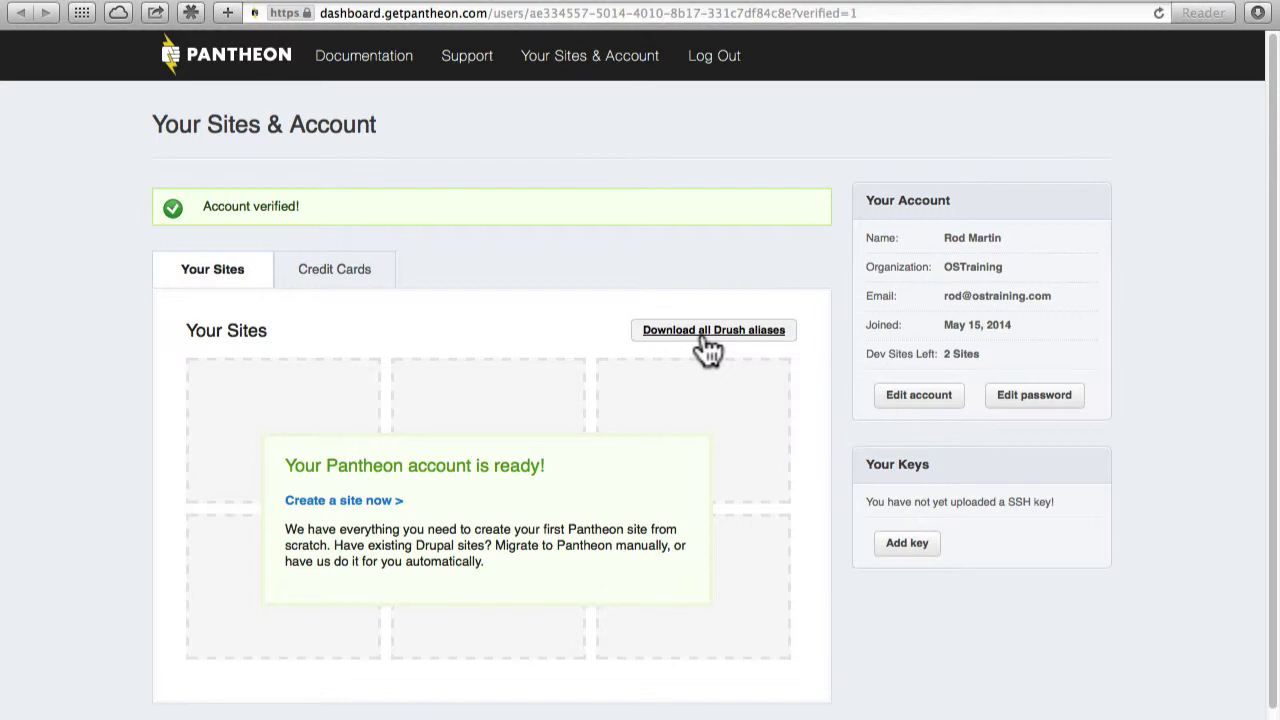
# Create a new site named 'My Pantheon Training Site'.
pyautogui.click(335, 505)
pyautogui.write('My P')
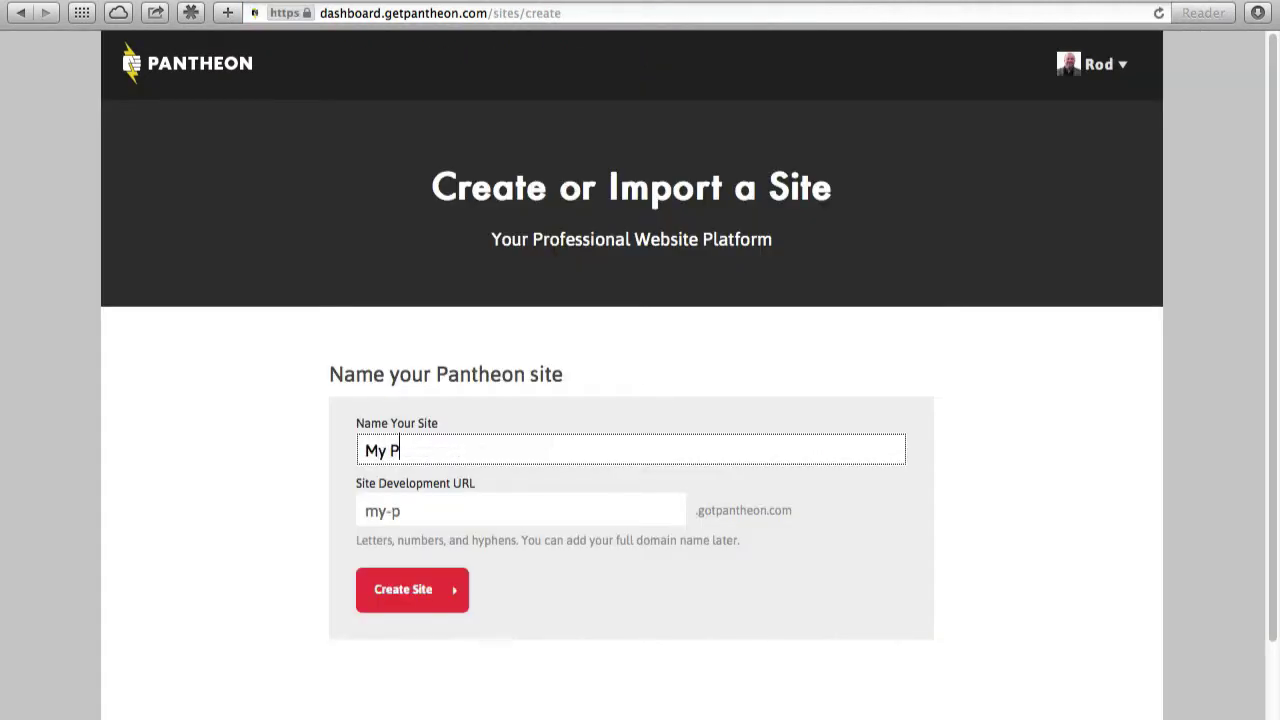
pyautogui.write('antheon Tr')
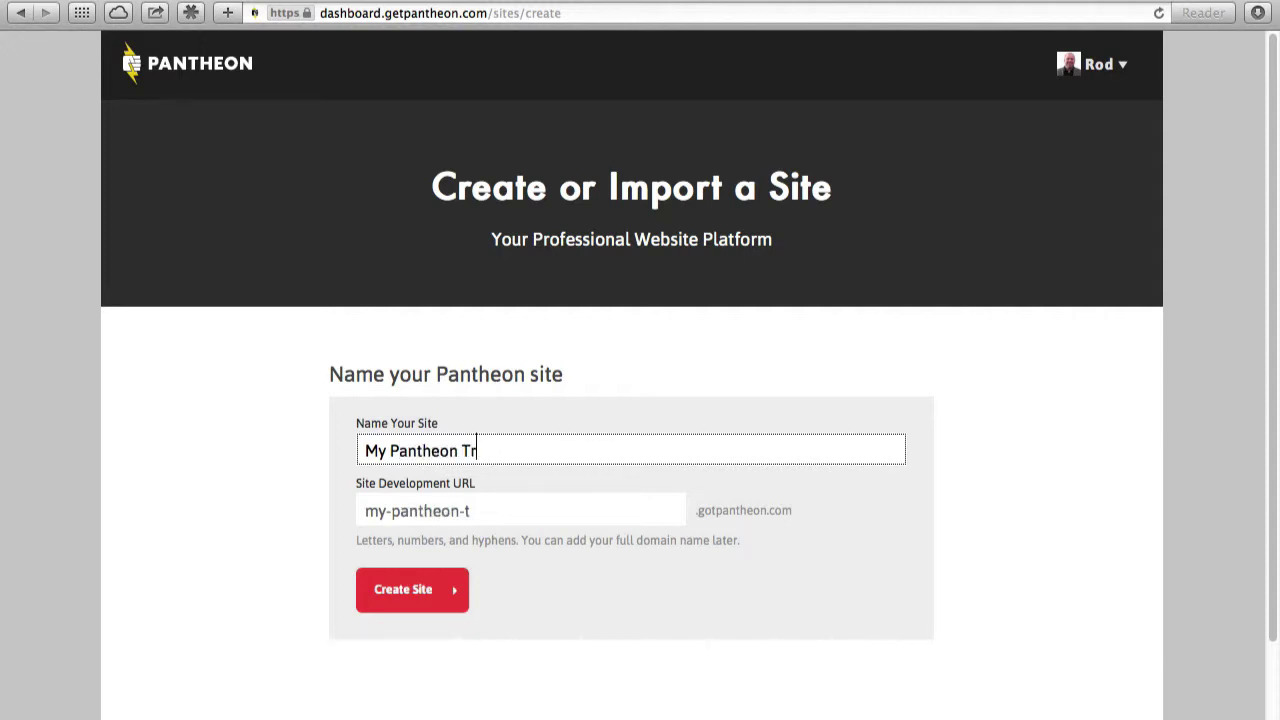
pyautogui.write('aining Site')
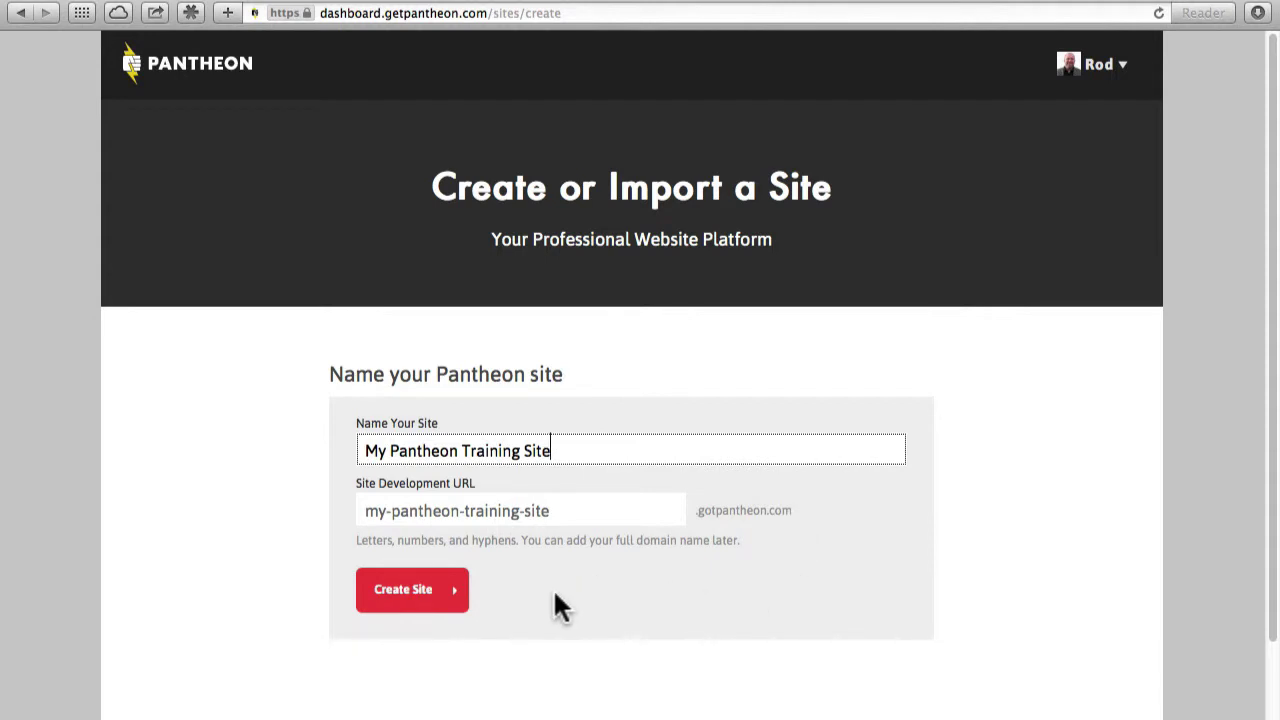
pyautogui.click(392, 596)
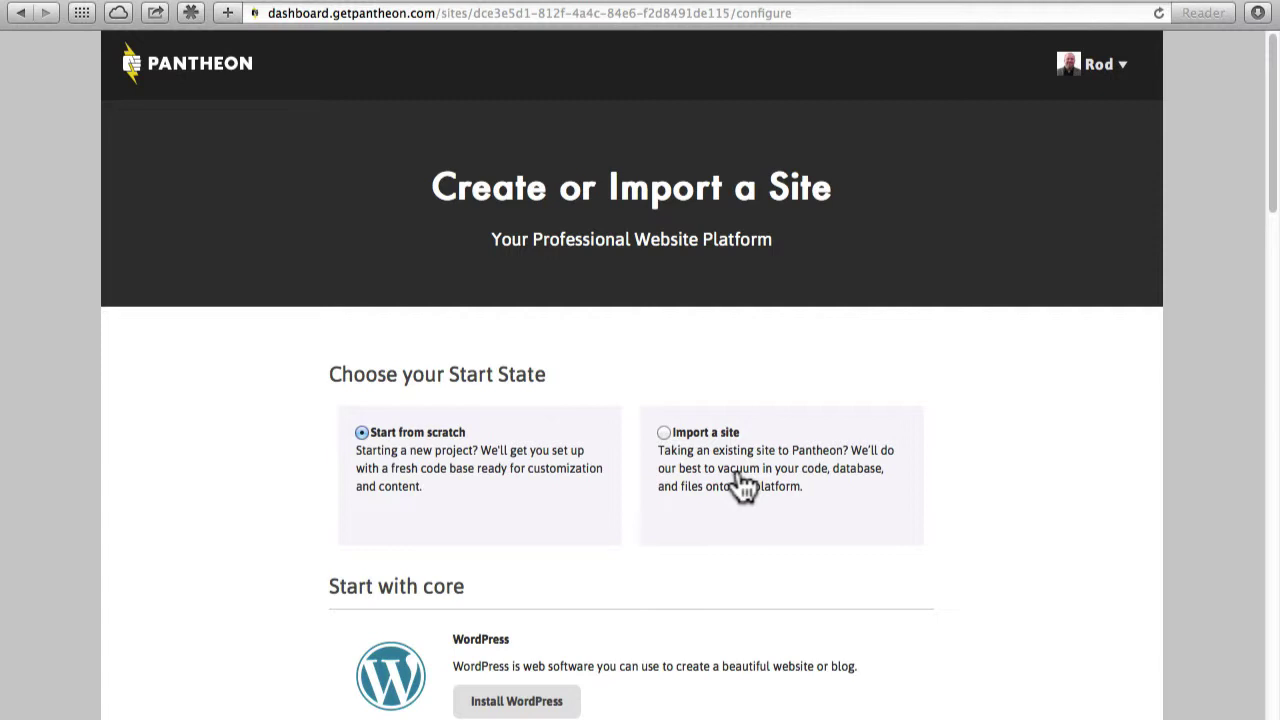
# Install Drupal 7 from the Start with core options for the new site.
pyautogui.scroll(-5, 310, 400)
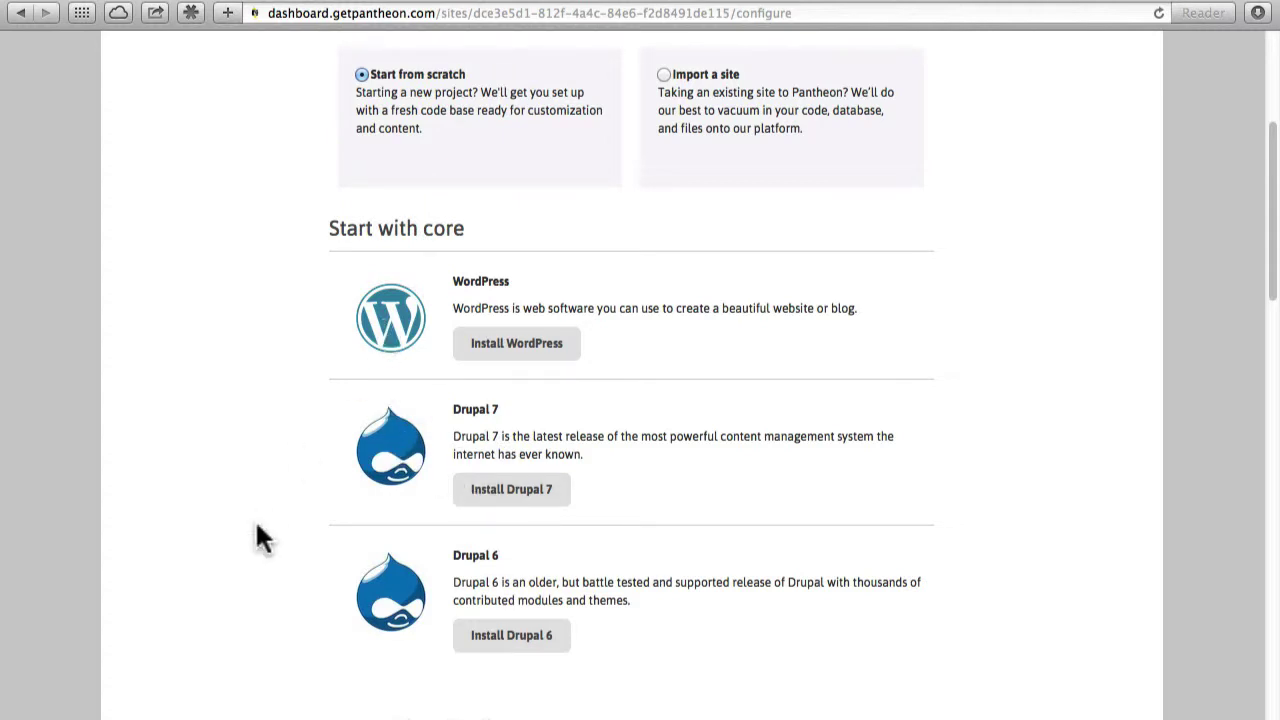
pyautogui.scroll(-8, 257, 534)
pyautogui.scroll(-2, 255, 537)
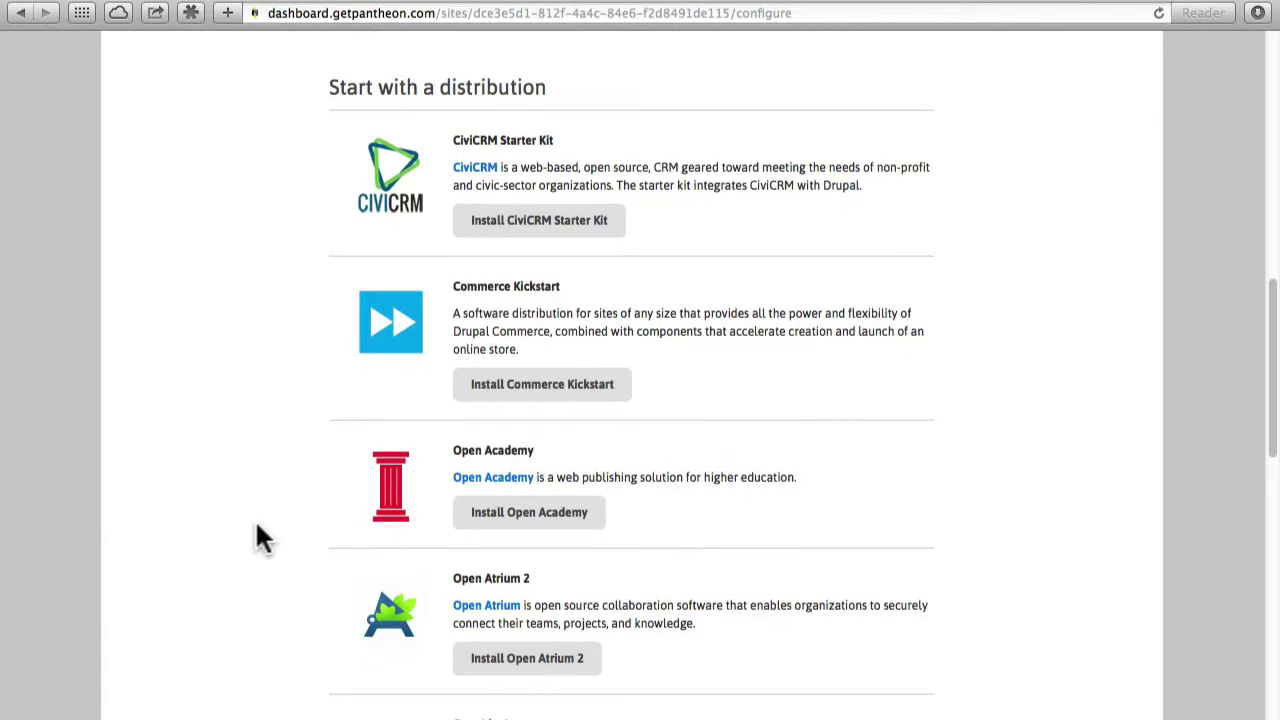
pyautogui.scroll(-5, 257, 537)
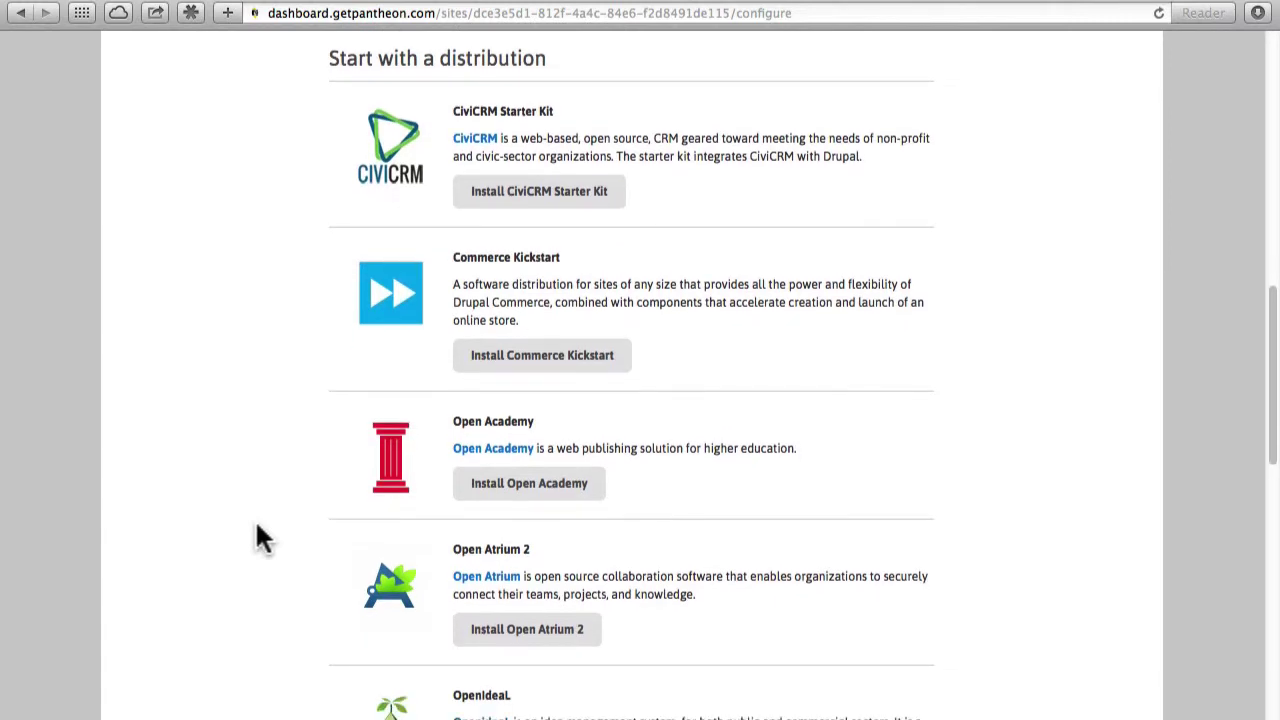
pyautogui.scroll(-9, 257, 537)
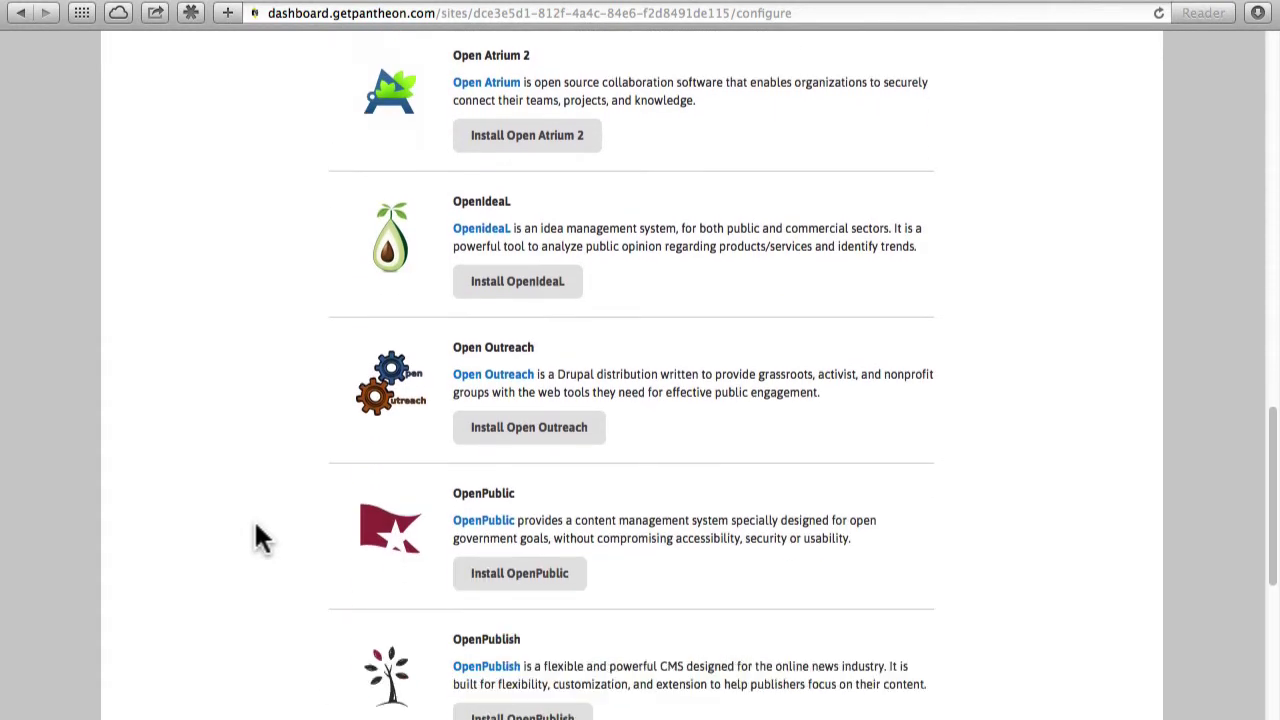
pyautogui.scroll(-3, 257, 537)
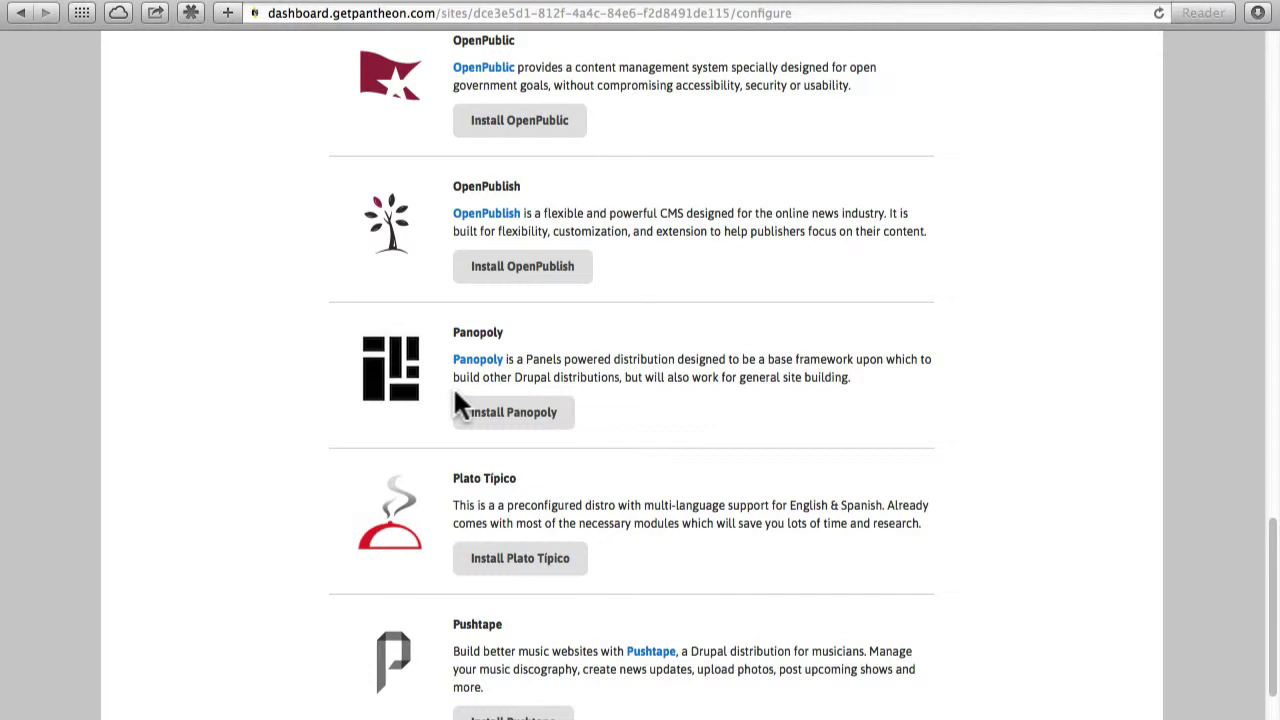
pyautogui.scroll(15, 457, 405)
pyautogui.scroll(-5, 457, 405)
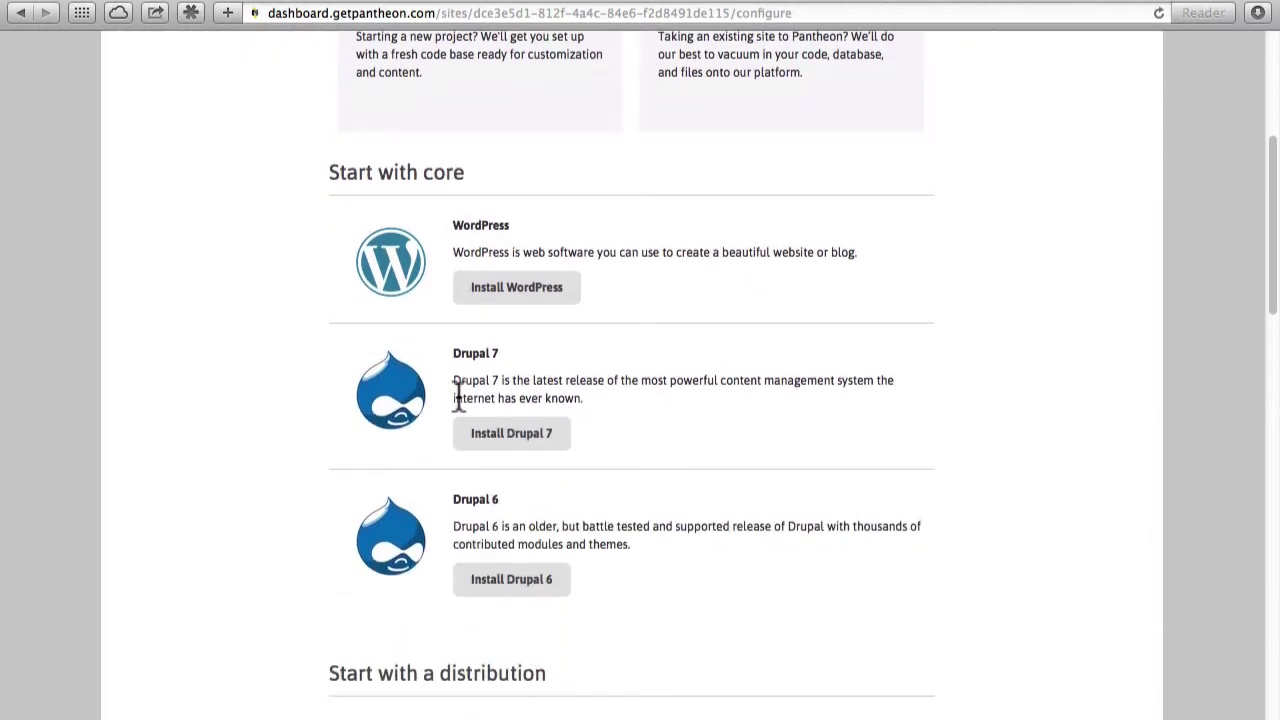
pyautogui.click(503, 436)
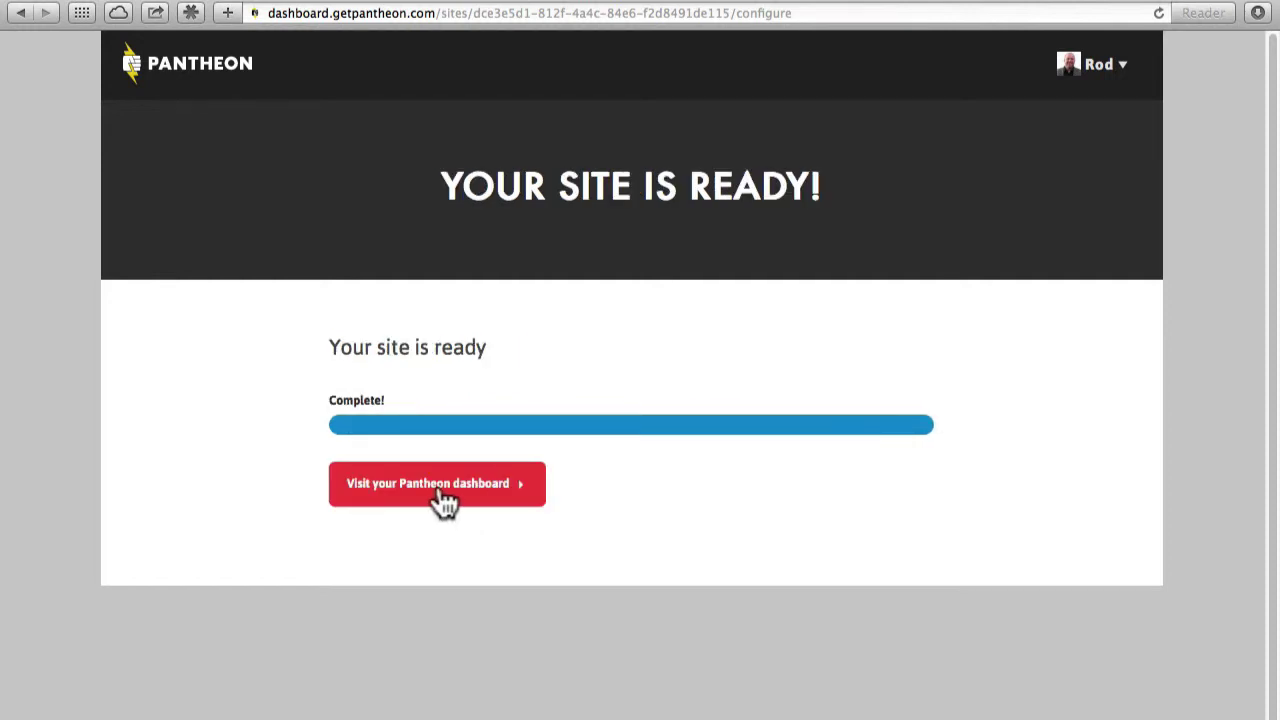
# Go to the site's Pantheon dashboard to view the Dev environment's Code page.
pyautogui.click(440, 490)
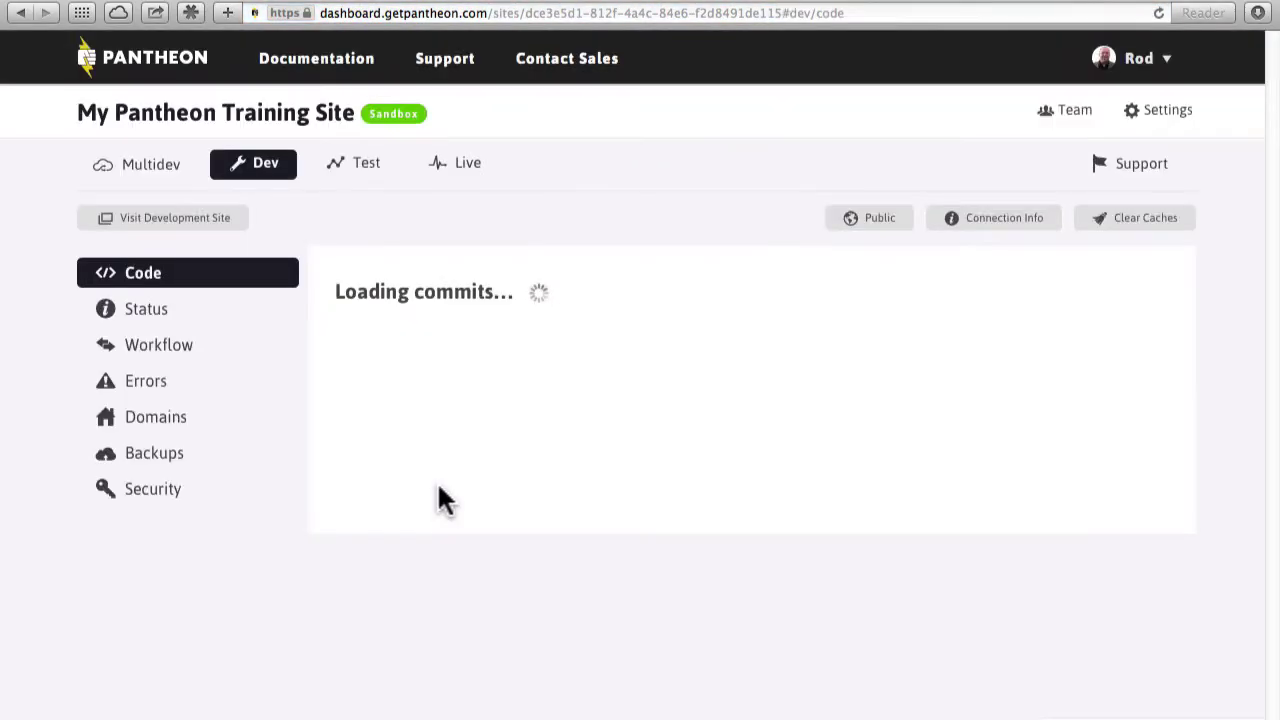